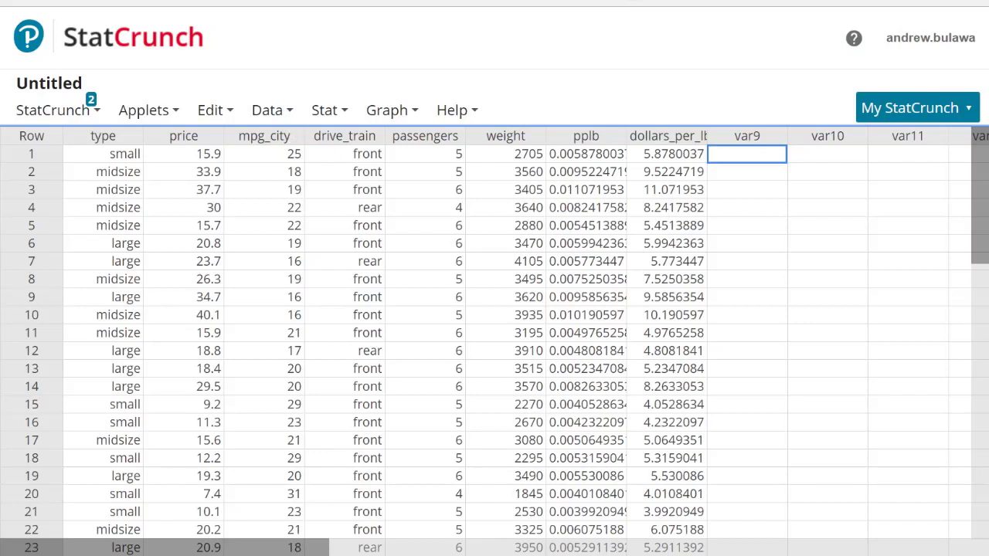
# Set up column summary statistics for the mpg_city column.
pyautogui.click(330, 111)
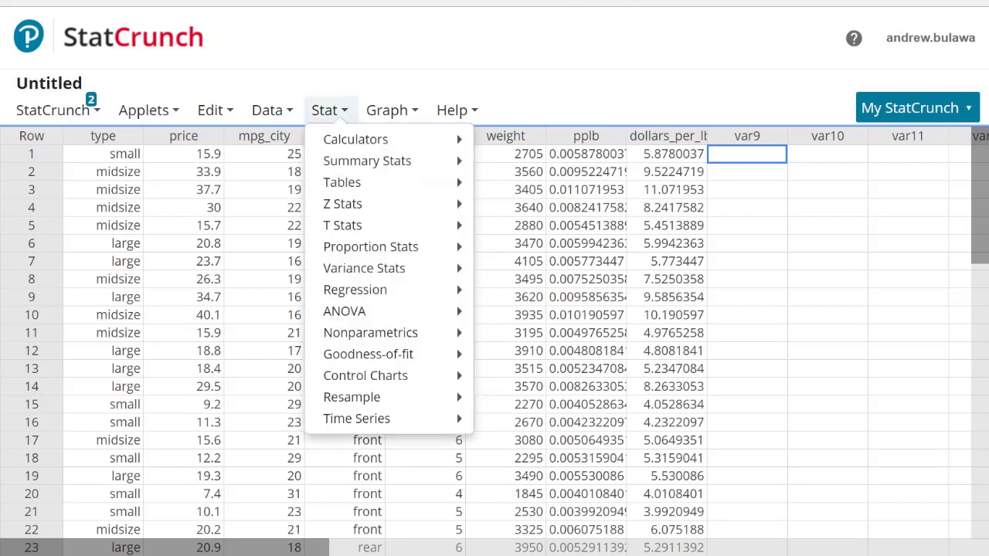
pyautogui.moveTo(367, 161)
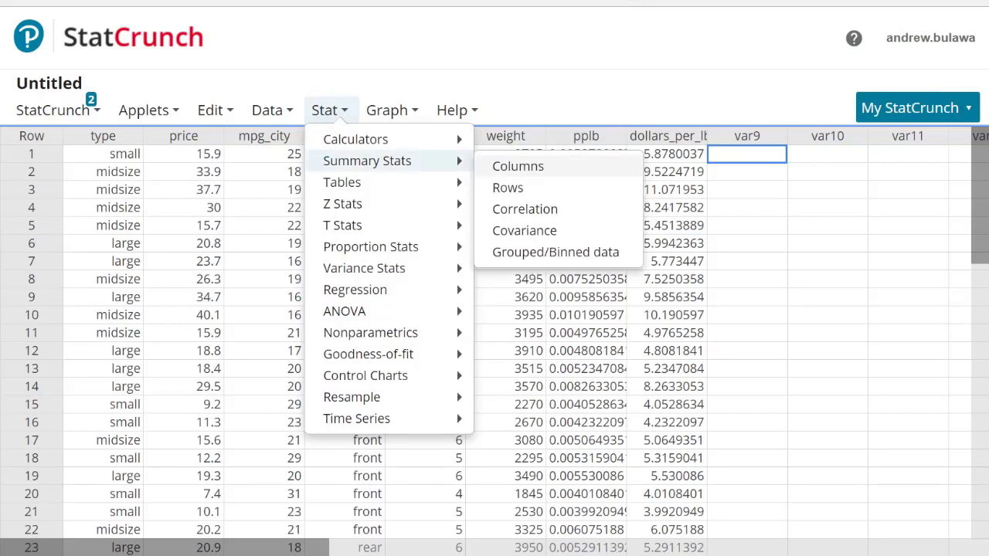
pyautogui.click(534, 166)
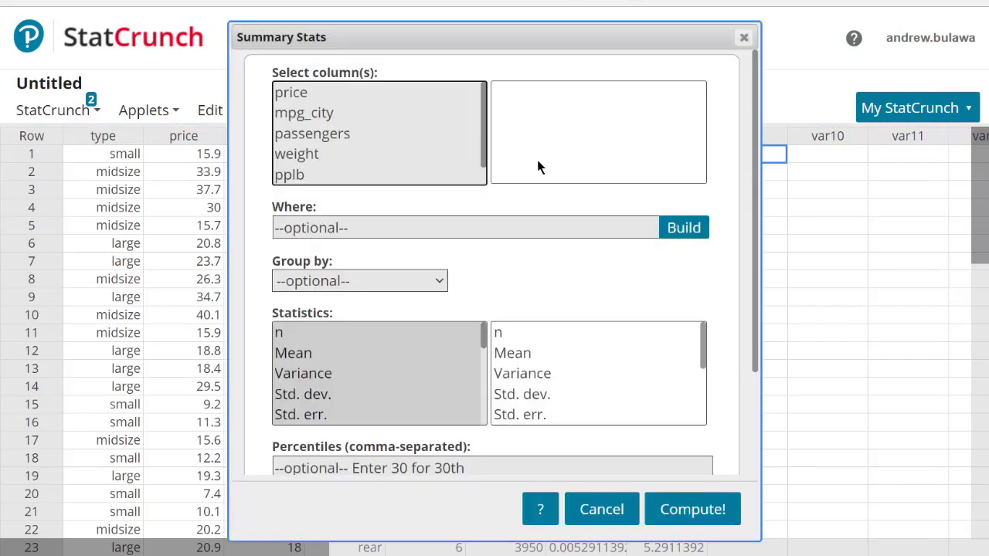
pyautogui.scroll(-1, 464, 46)
pyautogui.moveTo(465, 8); pyautogui.dragTo(503, 8)
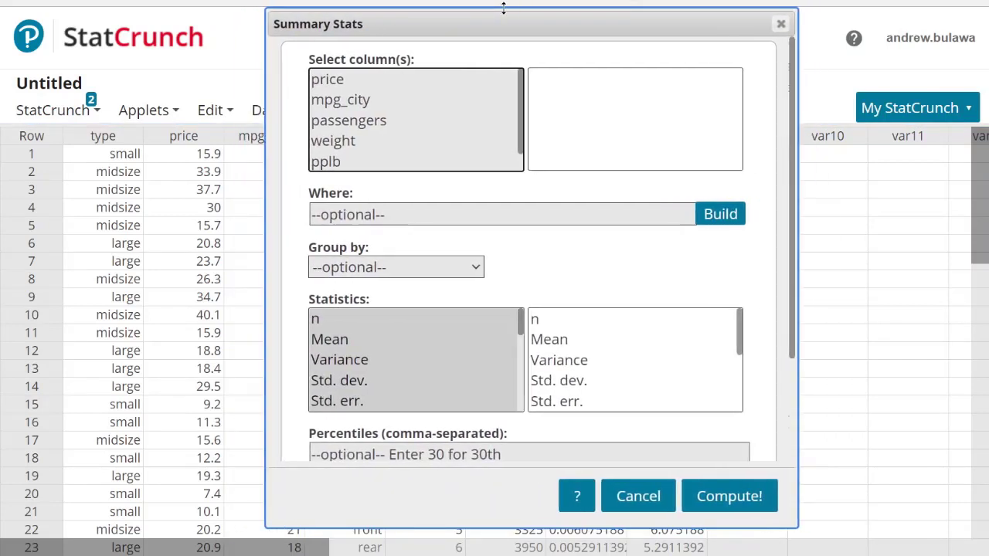
pyautogui.click(354, 103)
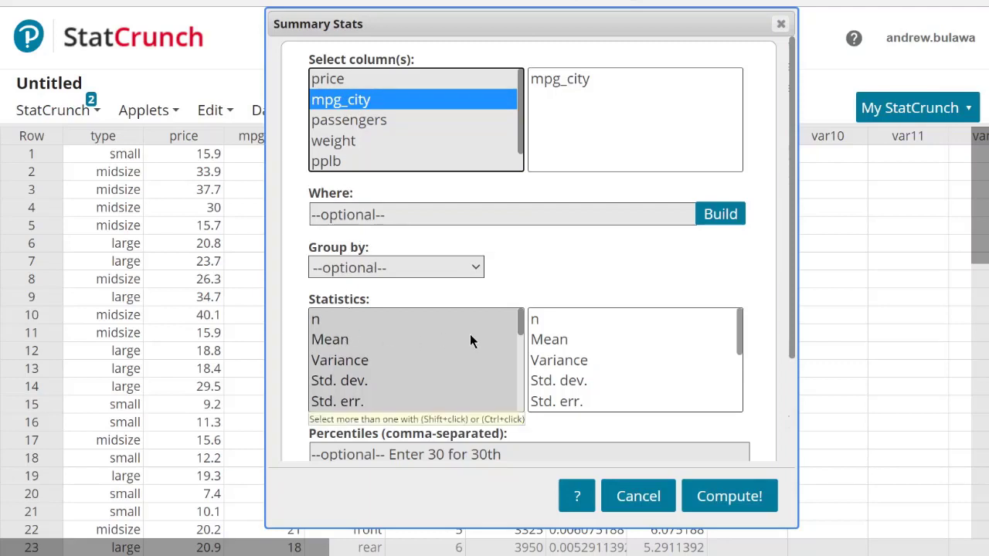
# Limit the statistics to Mean and Median, compute them, and move the results window over the table's upper middle.
pyautogui.moveTo(522, 319)
pyautogui.mouseDown()
pyautogui.moveTo(522, 391)
pyautogui.moveTo(523, 310)
pyautogui.mouseUp()
pyautogui.click(360, 342)
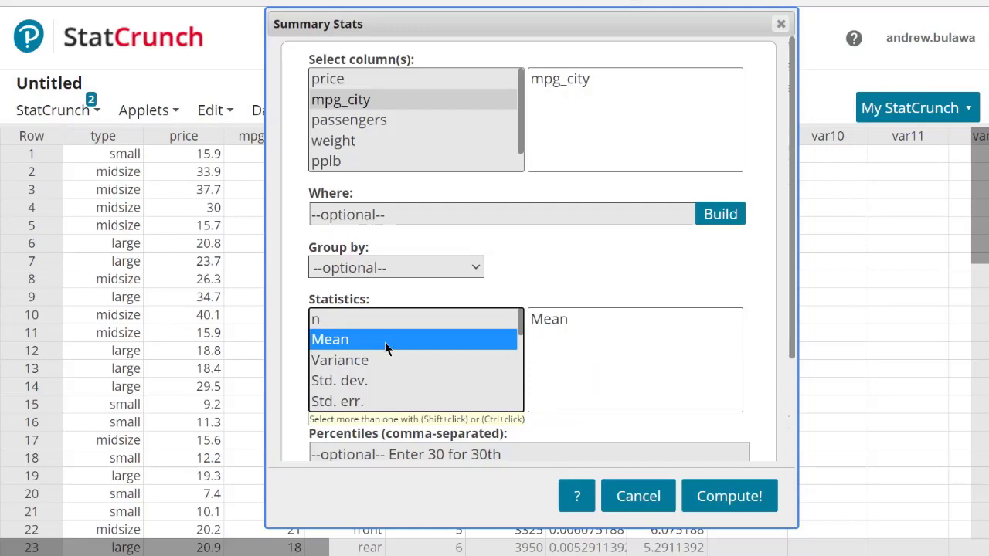
pyautogui.scroll(-3, 370, 349)
pyautogui.scroll(2, 370, 348)
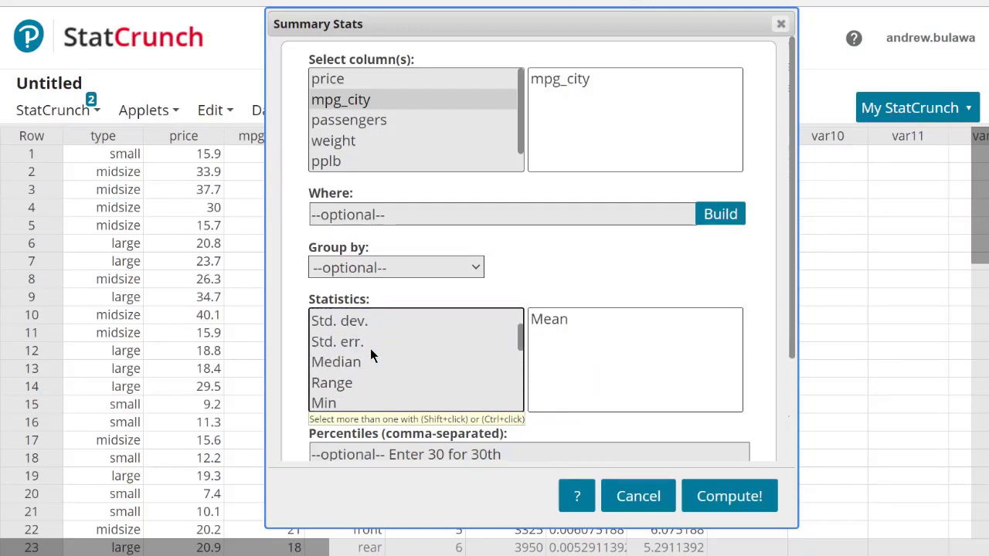
pyautogui.keyDown('ctrl'); pyautogui.click(350, 364); pyautogui.keyUp('ctrl')
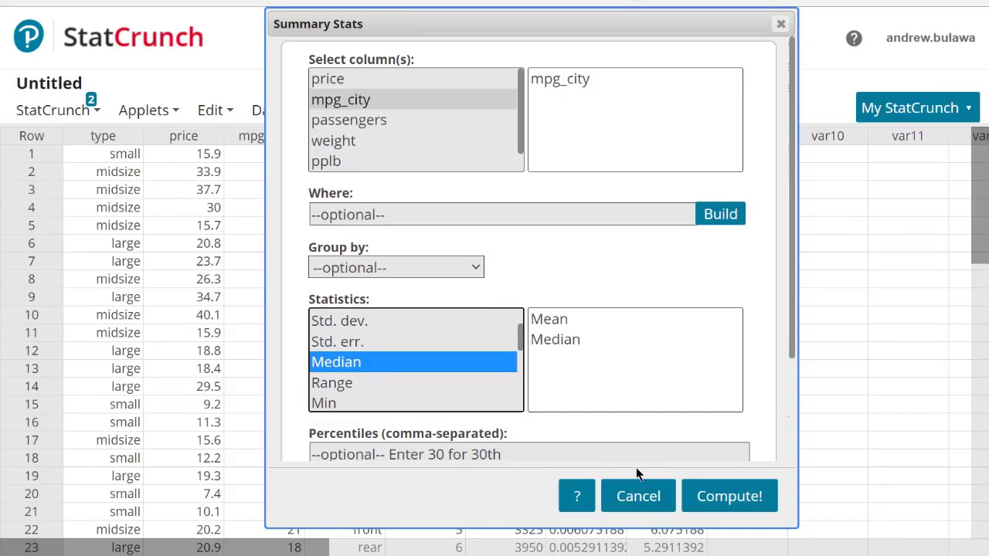
pyautogui.click(699, 490)
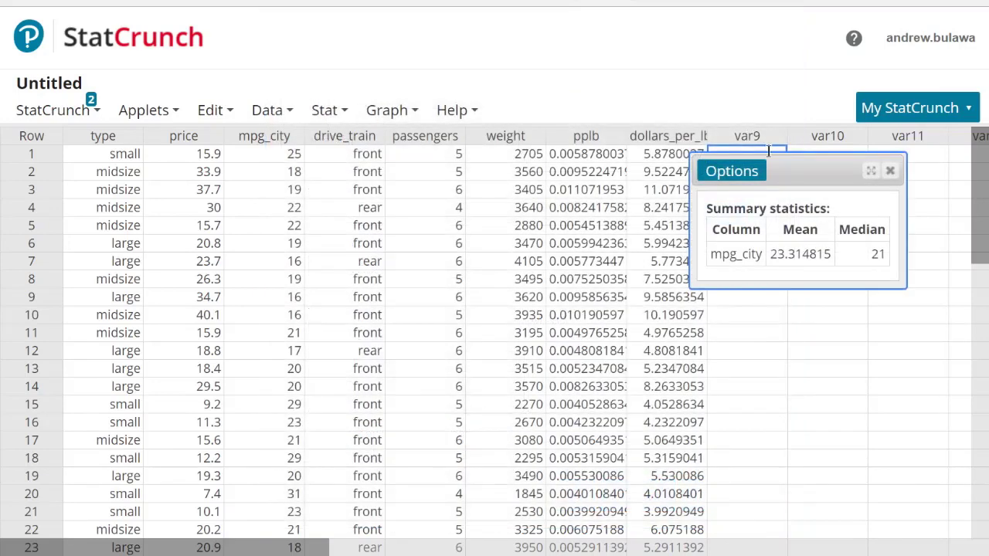
pyautogui.moveTo(800, 173); pyautogui.dragTo(382, 83)
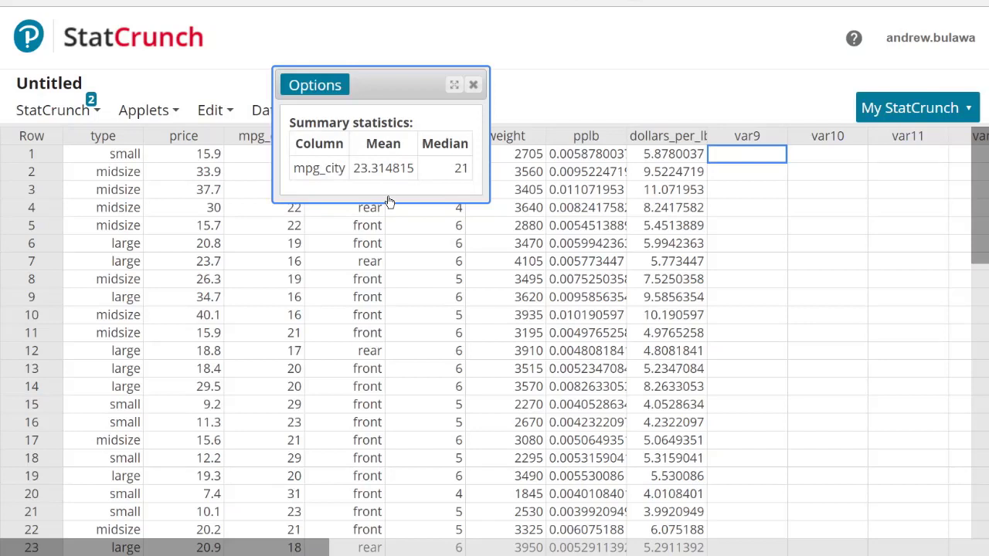
# Edit the mpg_city summary to group by type, recompute it, and move the results window toward the top.
pyautogui.click(334, 92)
pyautogui.click(325, 108)
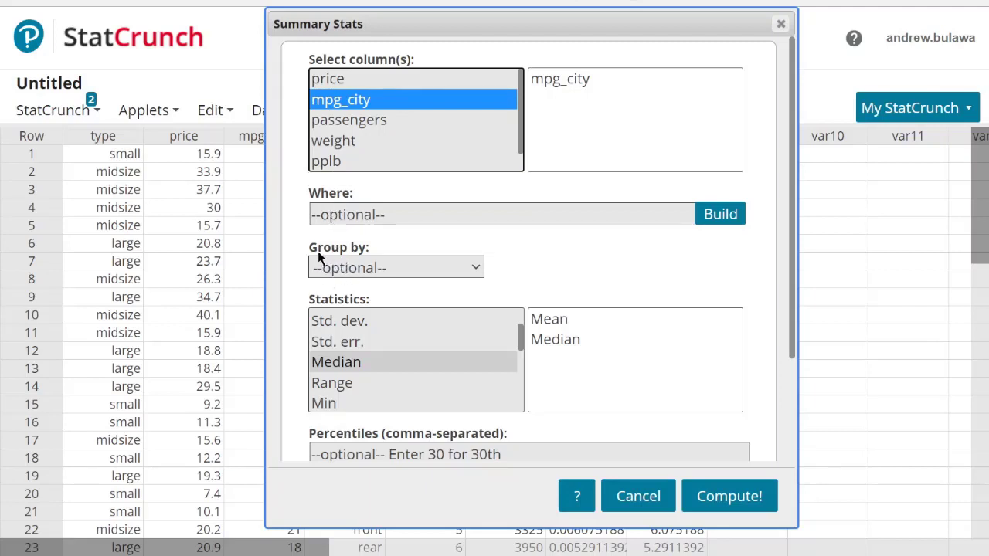
pyautogui.click(476, 265)
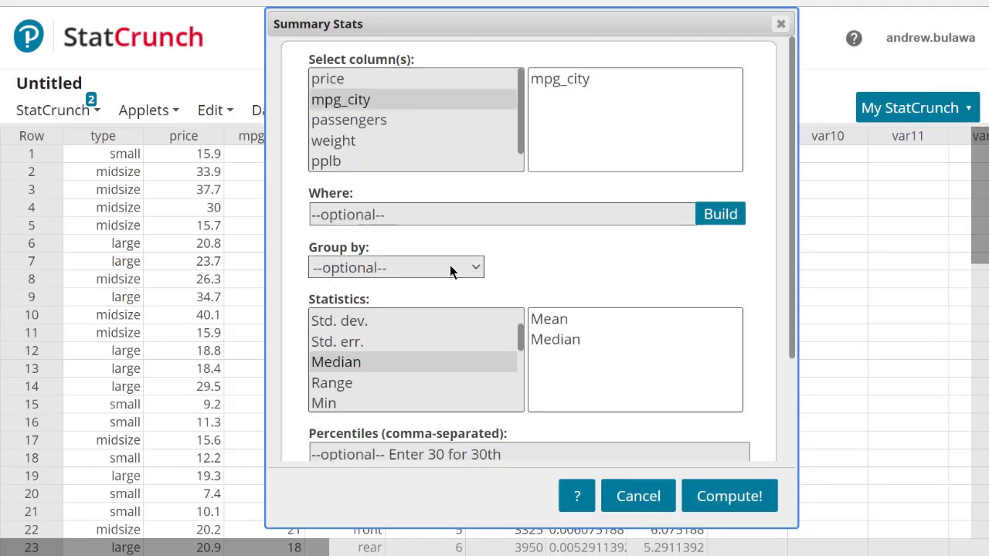
pyautogui.click(371, 325)
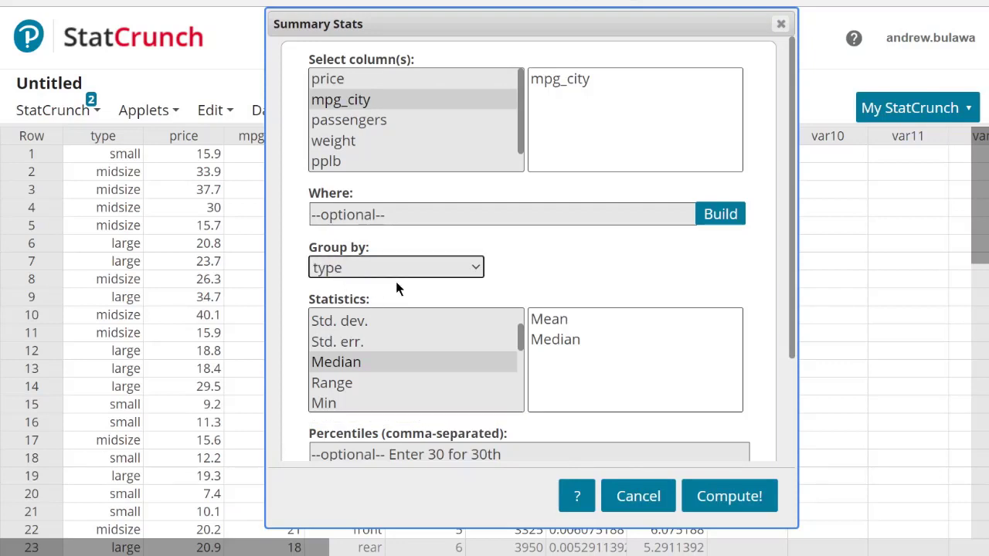
pyautogui.click(727, 499)
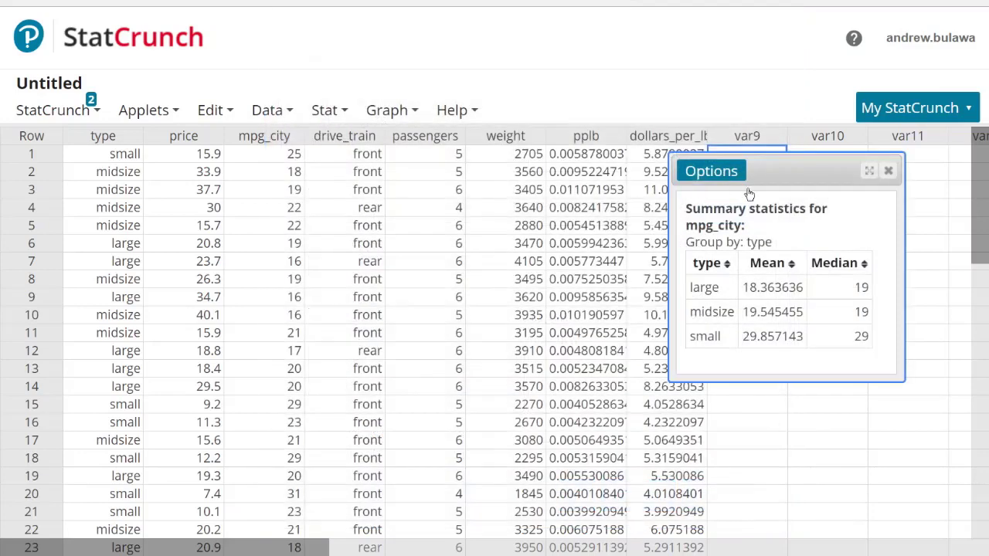
pyautogui.moveTo(778, 178); pyautogui.dragTo(396, 54)
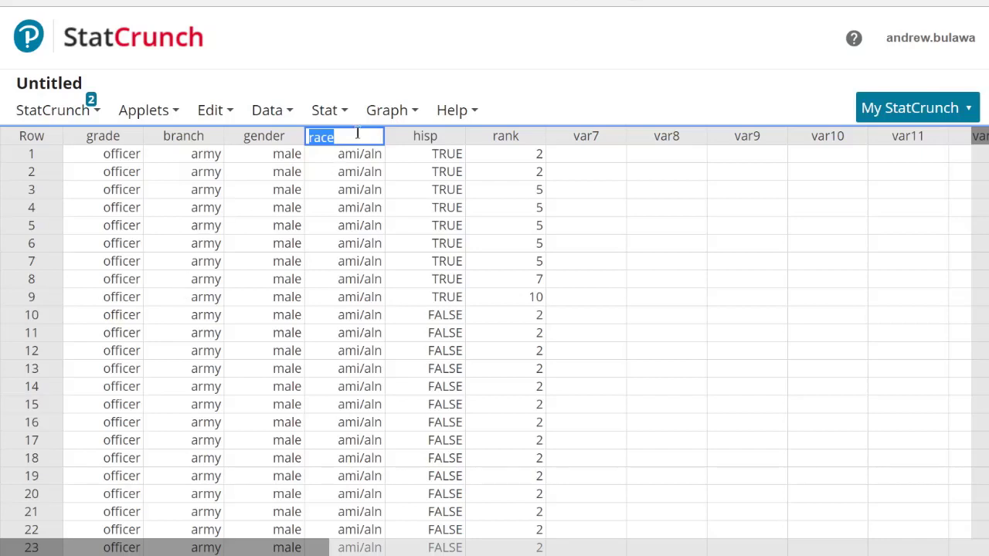
# Set up a bar plot with data for the race column, ordered by Count Descending.
pyautogui.click(388, 111)
pyautogui.moveTo(399, 144)
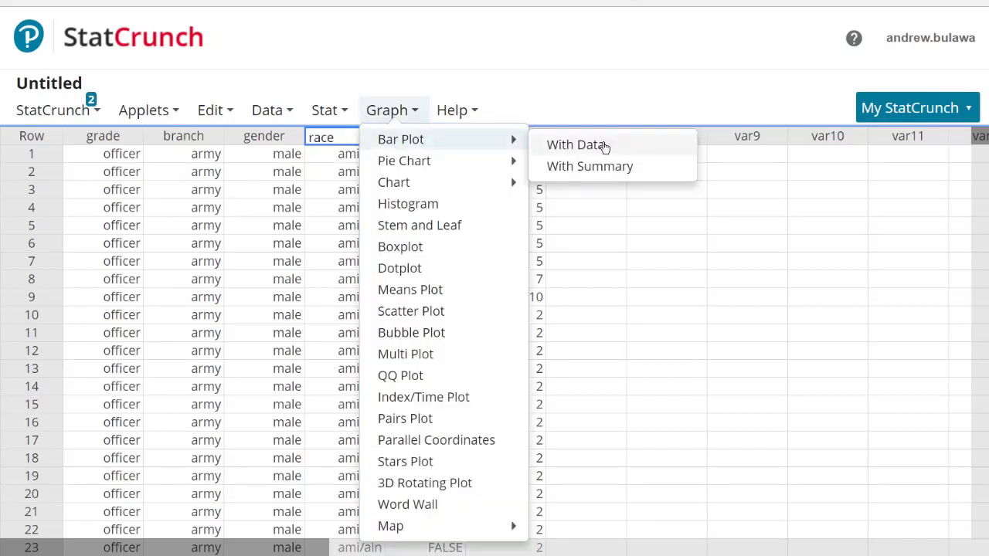
pyautogui.click(605, 147)
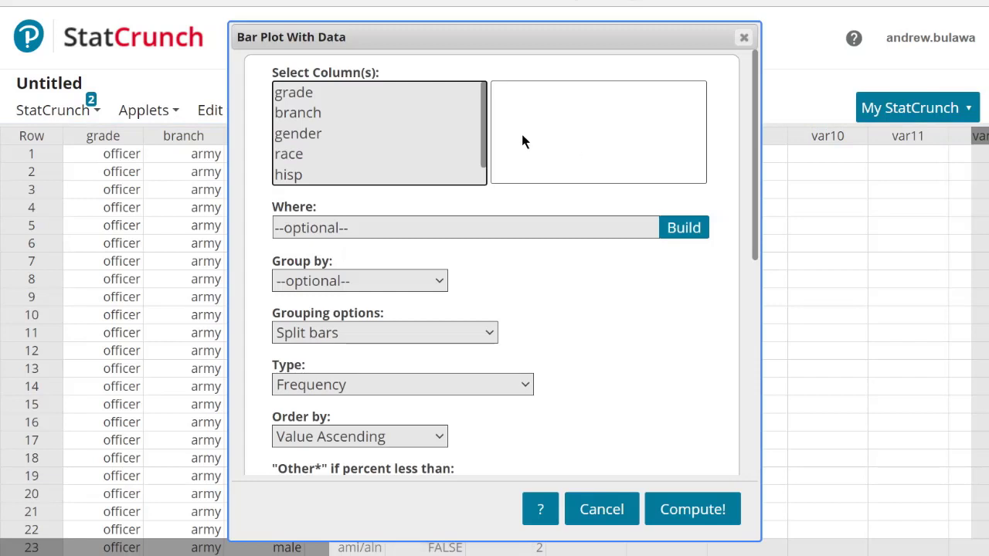
pyautogui.click(298, 155)
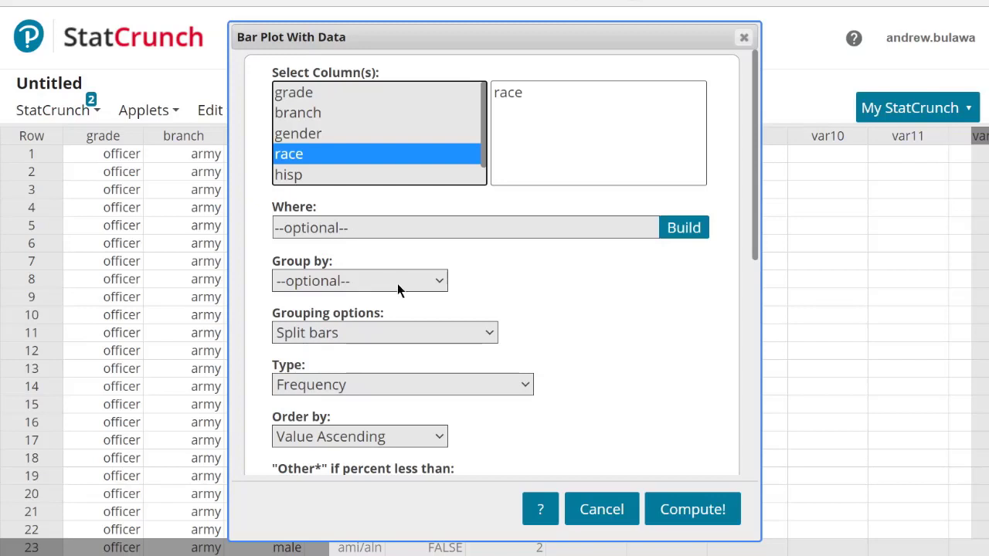
pyautogui.click(432, 438)
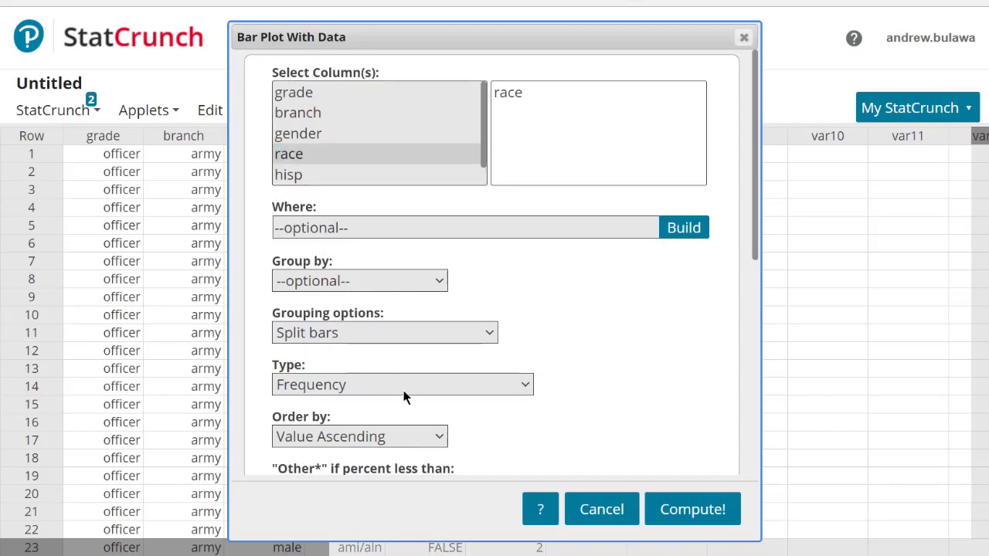
pyautogui.click(409, 435)
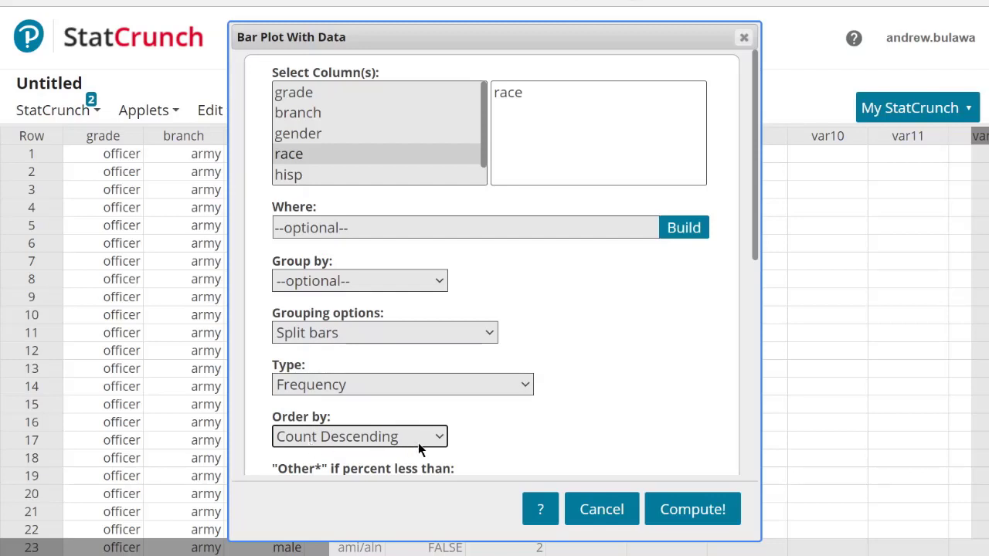
# Group the race bar plot by branch, compute it, and move and widen the graph window.
pyautogui.click(346, 285)
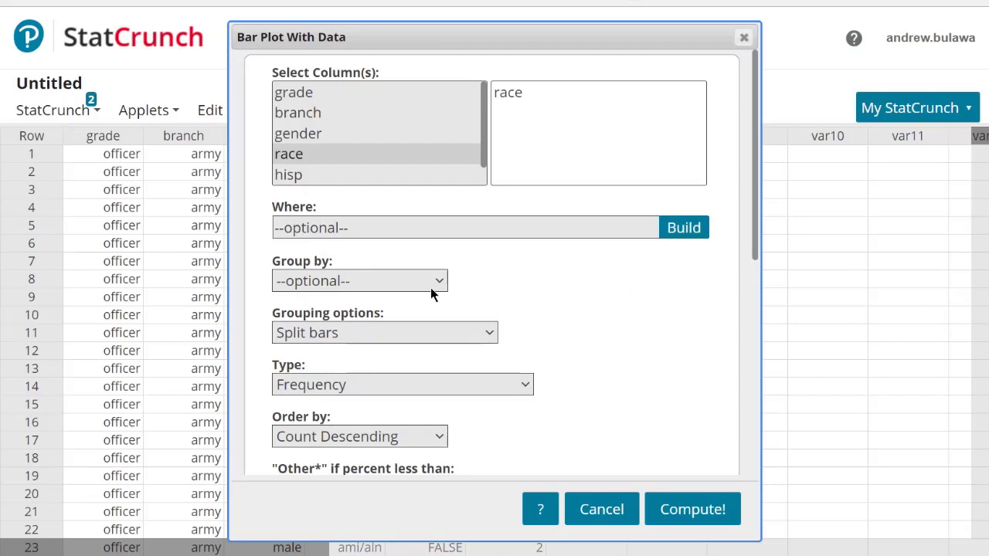
pyautogui.click(340, 363)
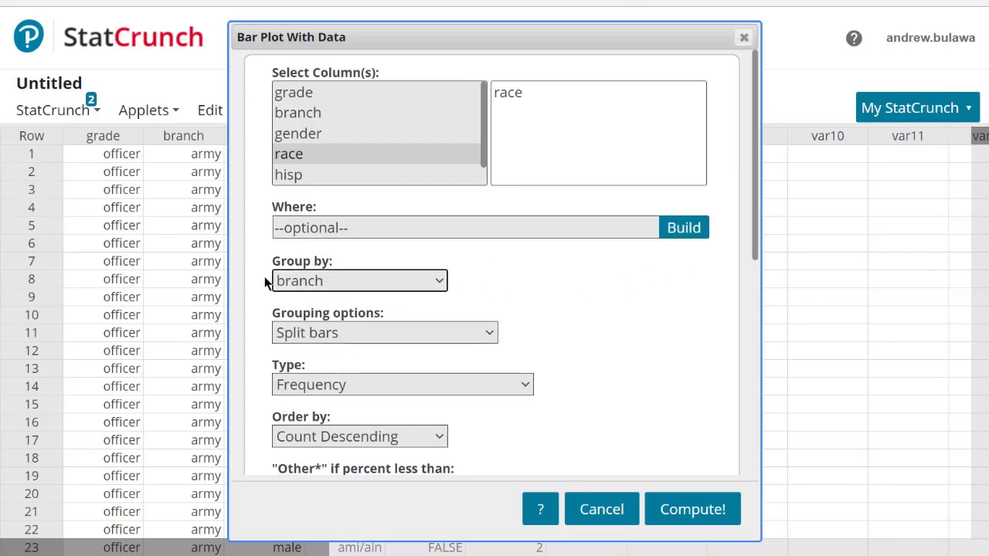
pyautogui.click(710, 517)
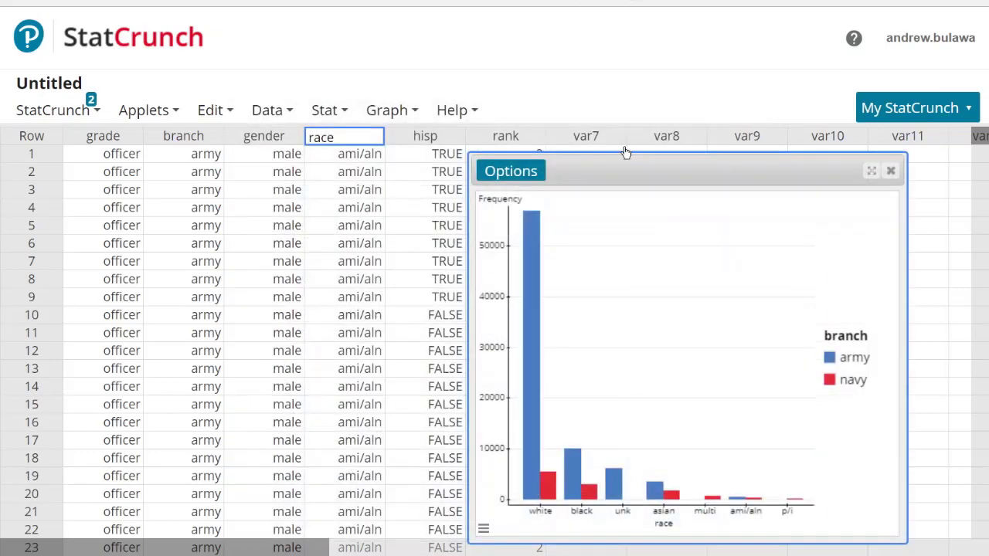
pyautogui.moveTo(626, 155); pyautogui.dragTo(260, 9)
pyautogui.moveTo(539, 398); pyautogui.dragTo(844, 347)
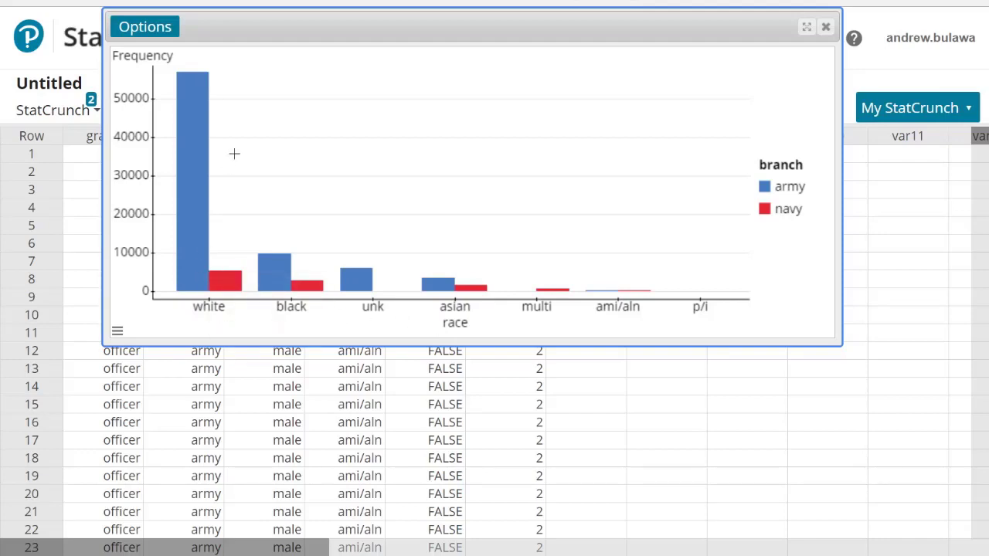
# Edit the bar plot to use a separate graph for each group, recompute it, and reposition and widen the graph window.
pyautogui.click(169, 33)
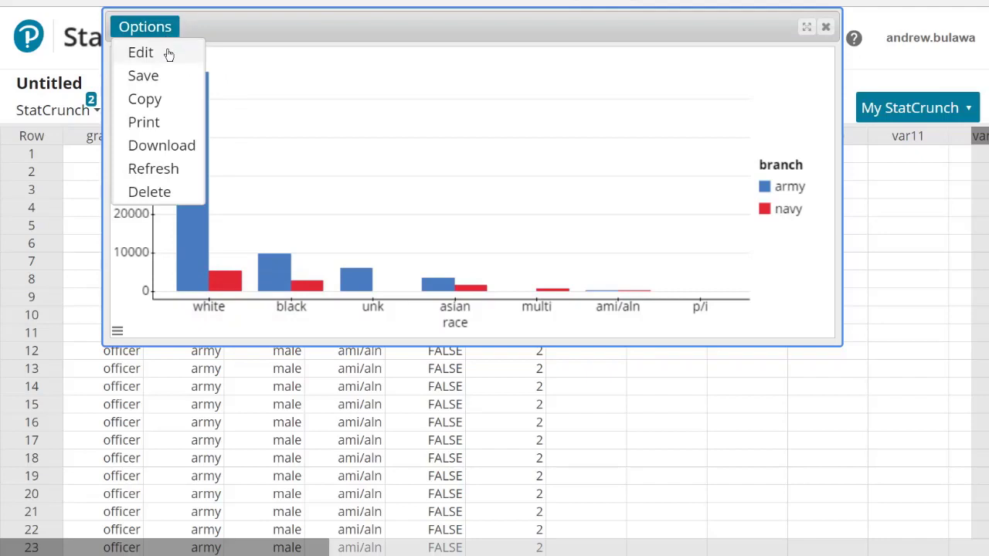
pyautogui.click(168, 55)
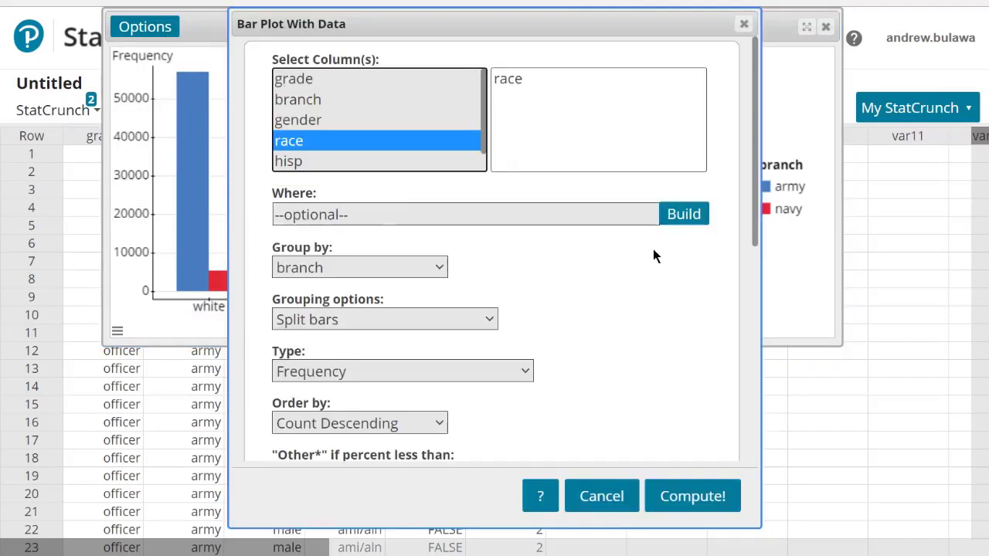
pyautogui.moveTo(756, 151); pyautogui.dragTo(755, 221)
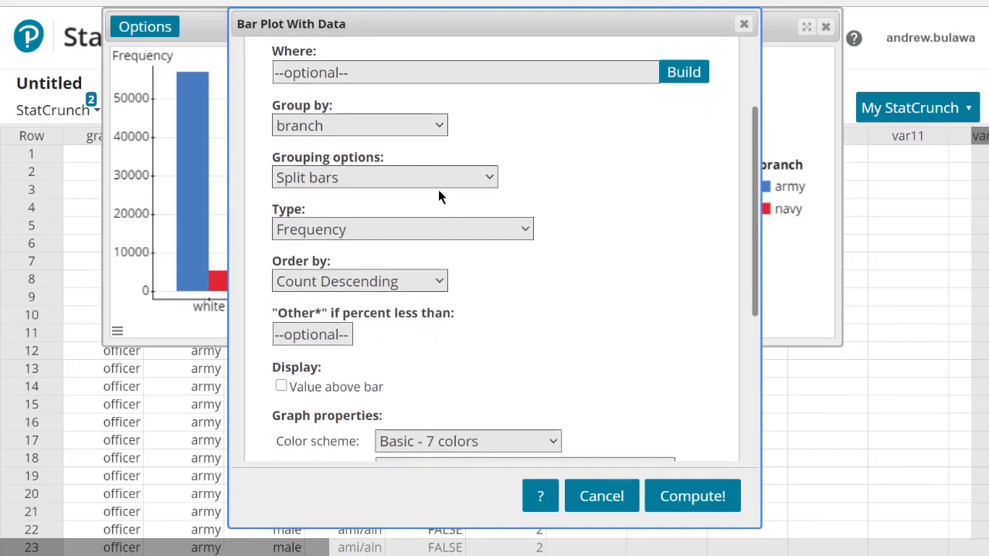
pyautogui.click(467, 178)
pyautogui.click(342, 201)
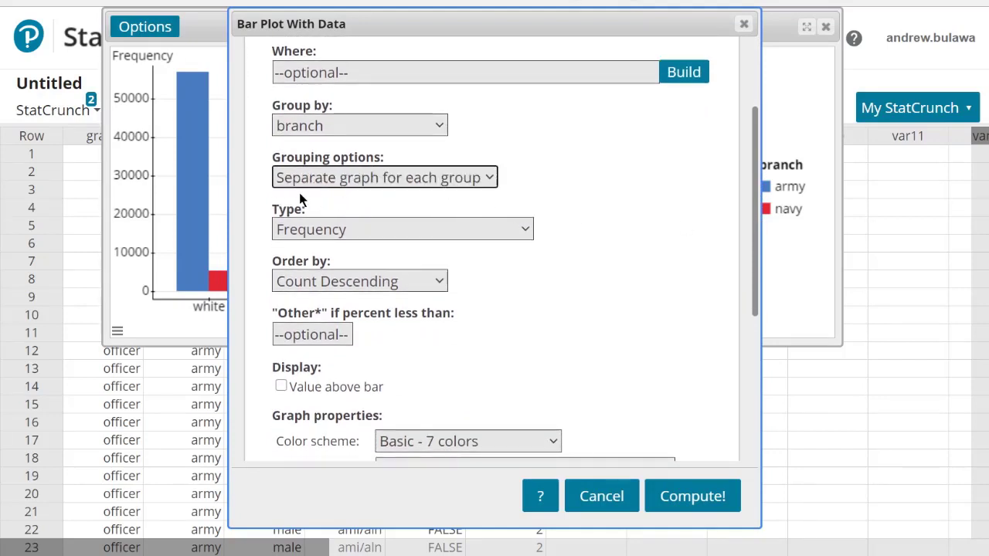
pyautogui.click(757, 188)
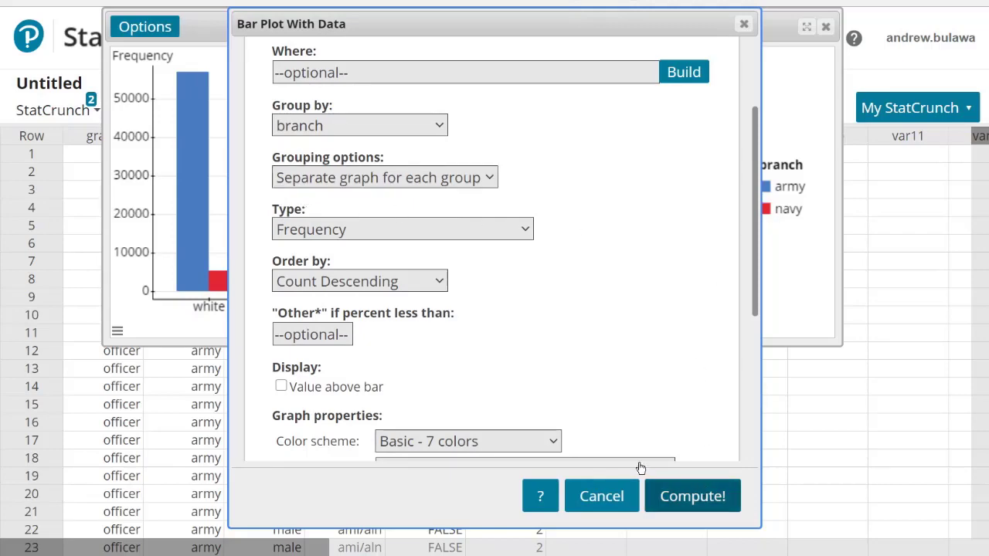
pyautogui.click(687, 496)
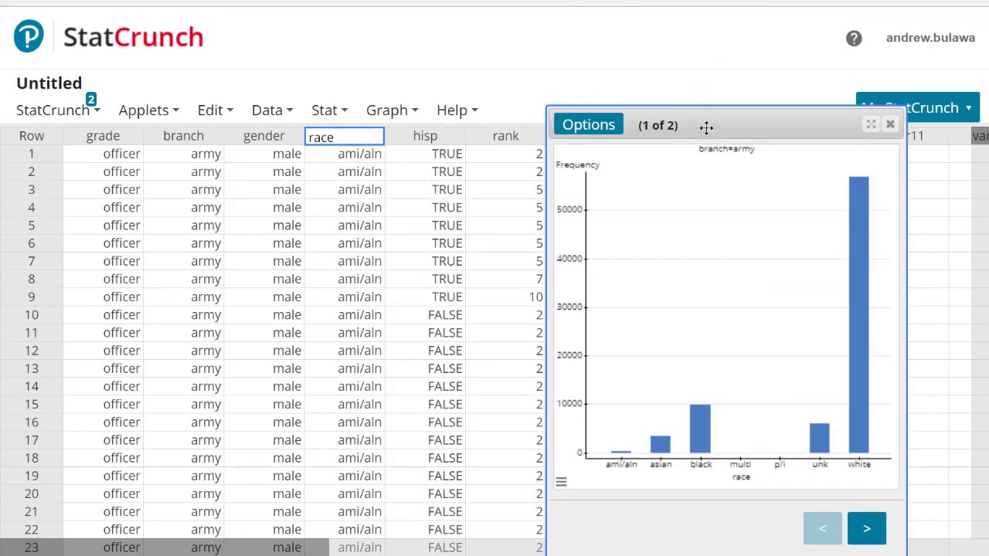
pyautogui.moveTo(707, 126); pyautogui.dragTo(268, 46)
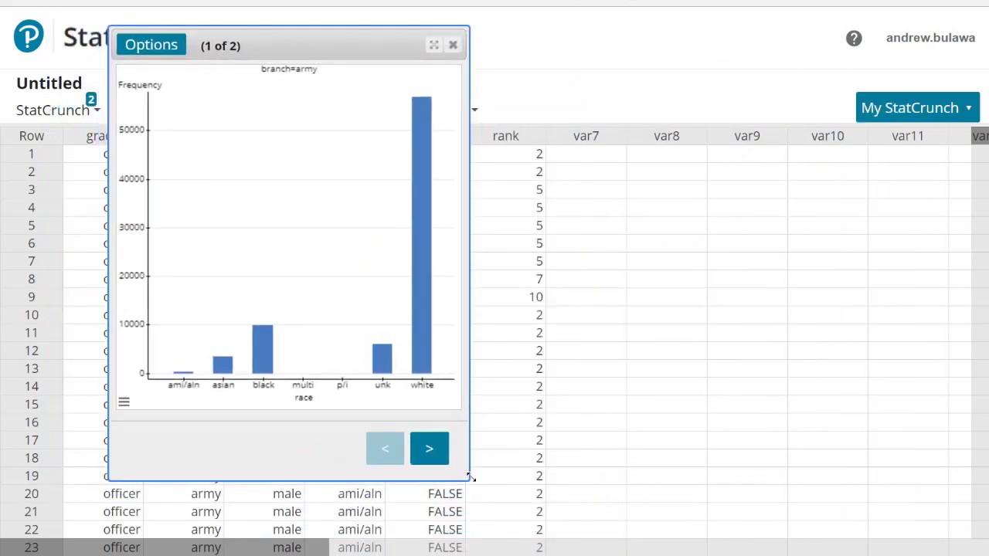
pyautogui.moveTo(468, 481); pyautogui.dragTo(775, 352)
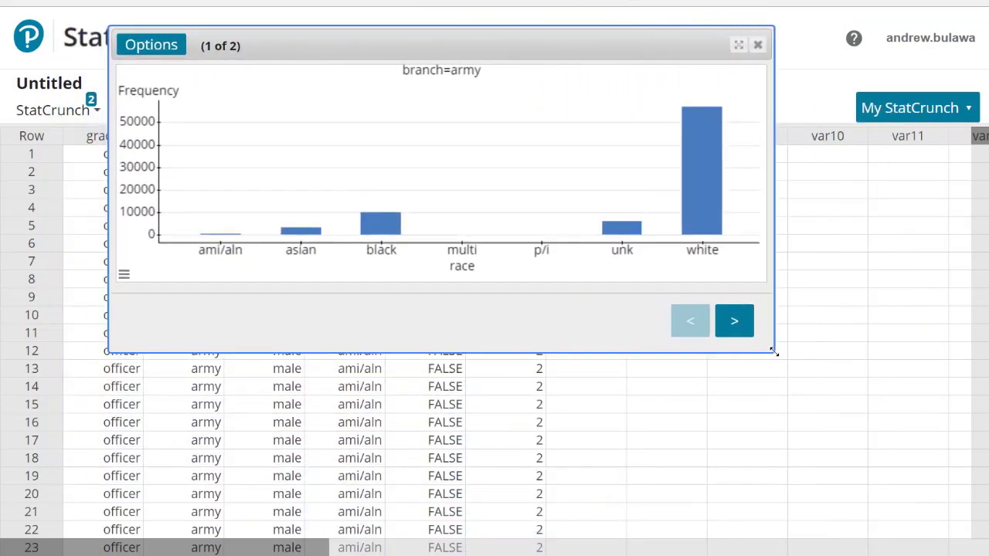
# Switch back and forth between the army and navy bar plots to compare their race distributions.
pyautogui.click(733, 328)
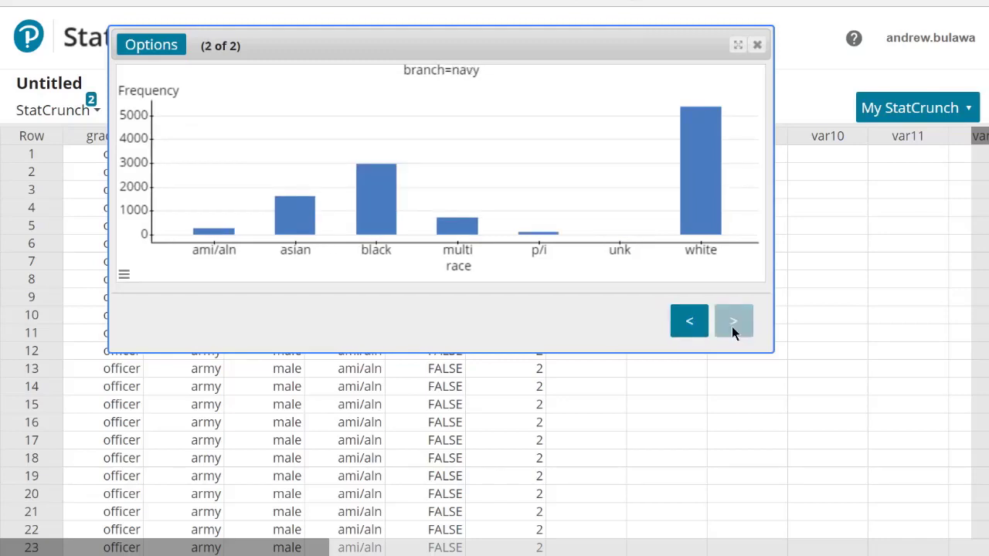
pyautogui.click(701, 326)
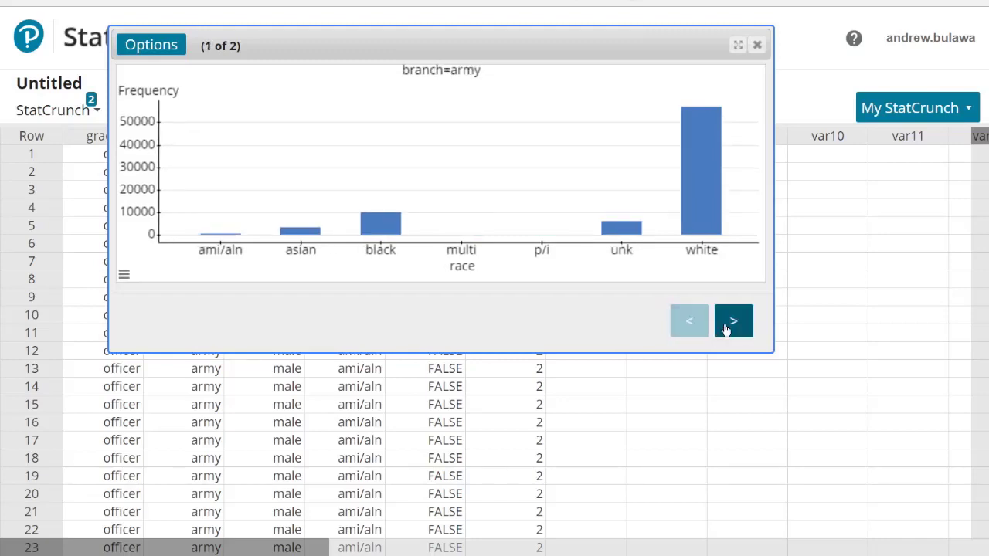
pyautogui.click(734, 324)
pyautogui.click(696, 324)
pyautogui.click(729, 324)
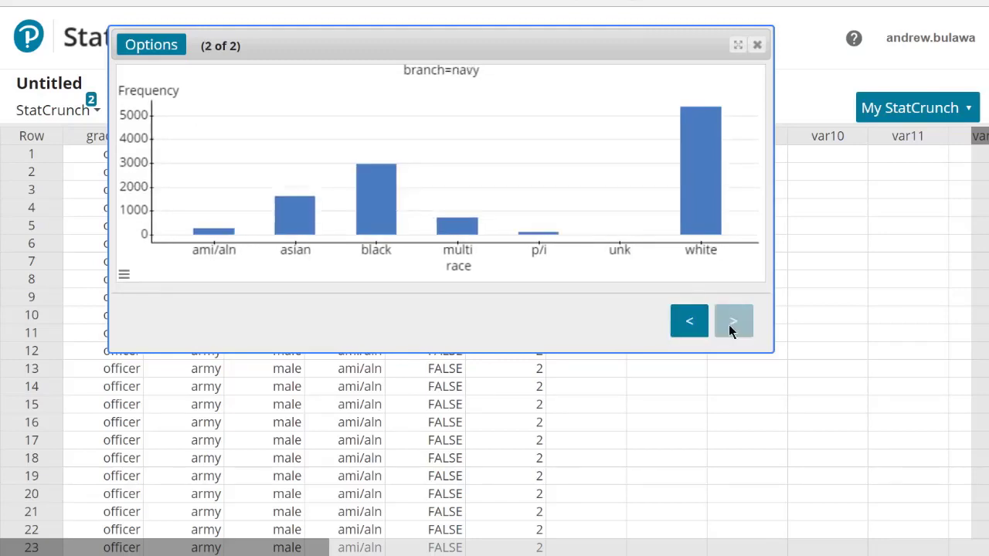
# Page through the army and navy race graphs once more, ending on the army graph.
pyautogui.click(687, 330)
pyautogui.click(729, 327)
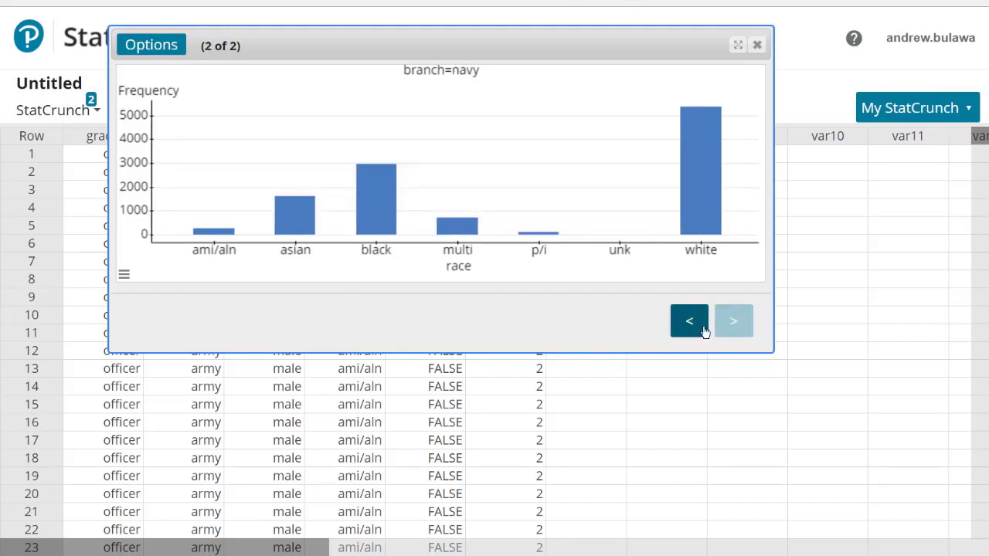
pyautogui.click(702, 327)
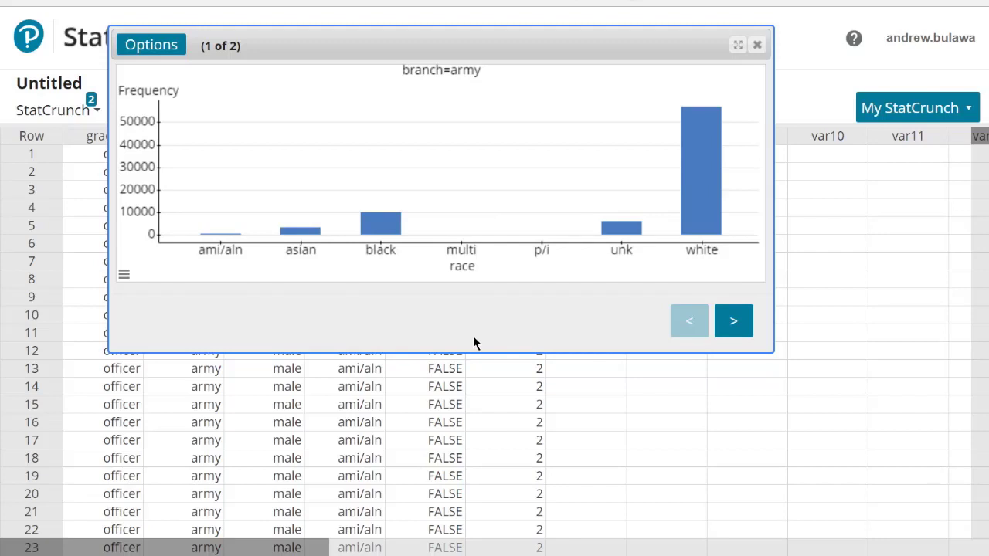
# Edit the race bar plot to show 2 rows of graphs per page and recompute it.
pyautogui.click(160, 48)
pyautogui.click(157, 68)
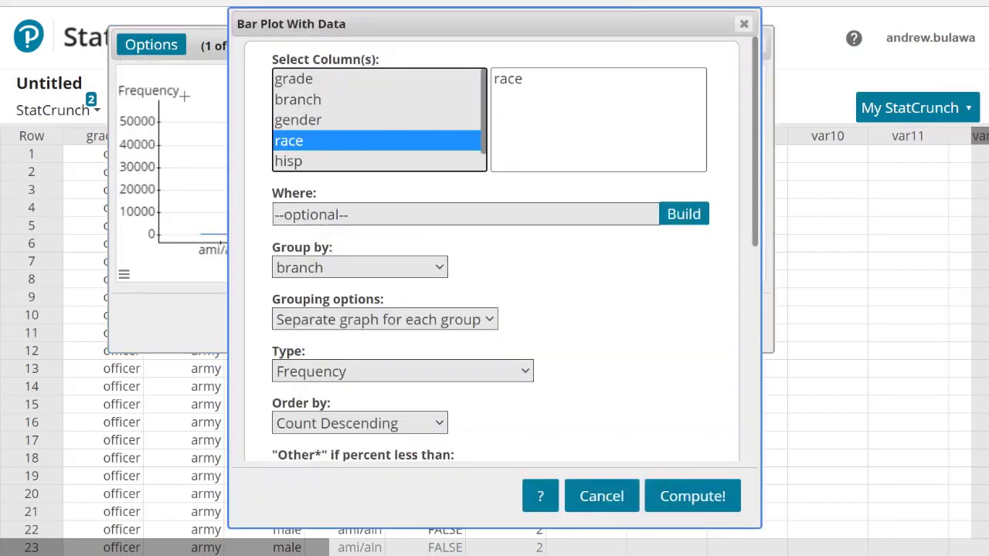
pyautogui.scroll(-5, 623, 314)
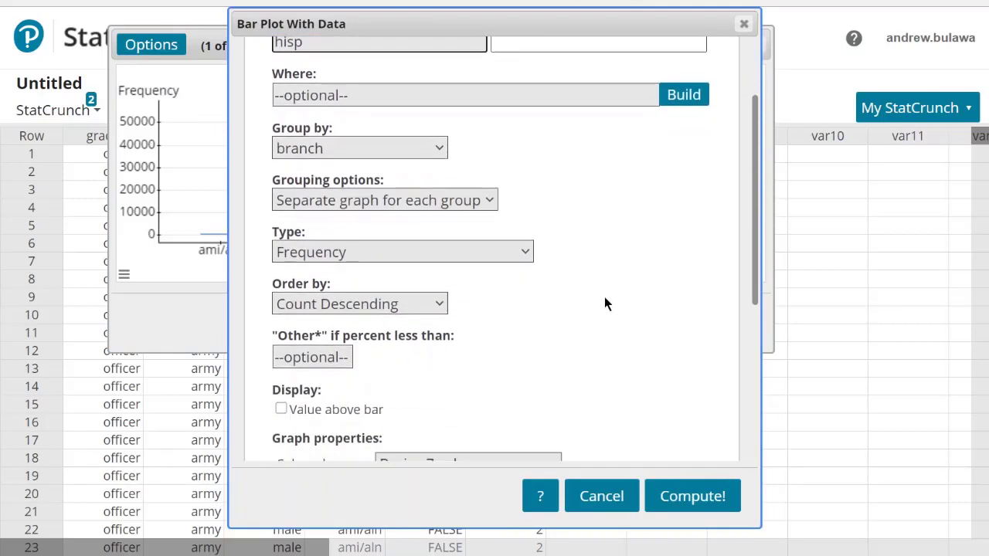
pyautogui.scroll(-3, 598, 306)
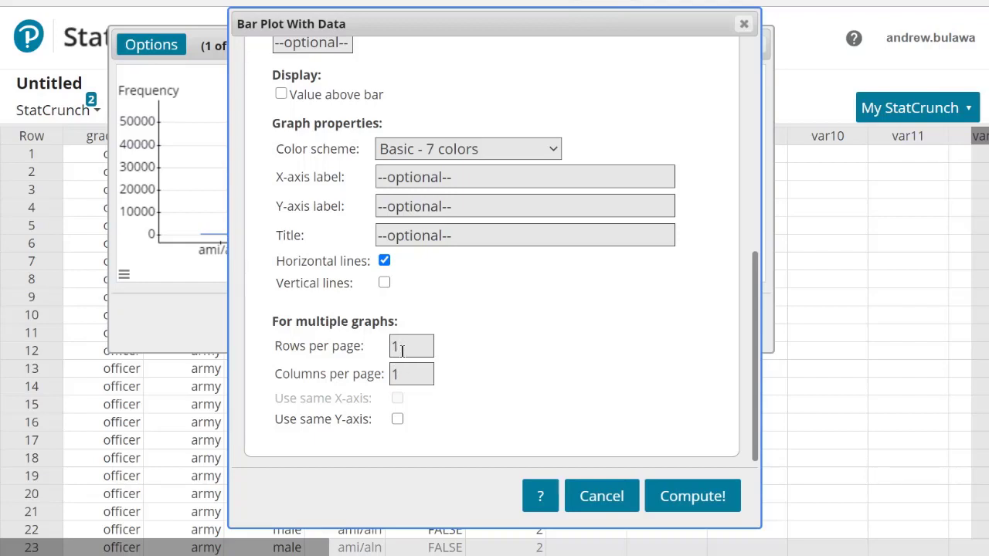
pyautogui.moveTo(402, 352); pyautogui.dragTo(393, 348)
pyautogui.write('2')
pyautogui.click(680, 504)
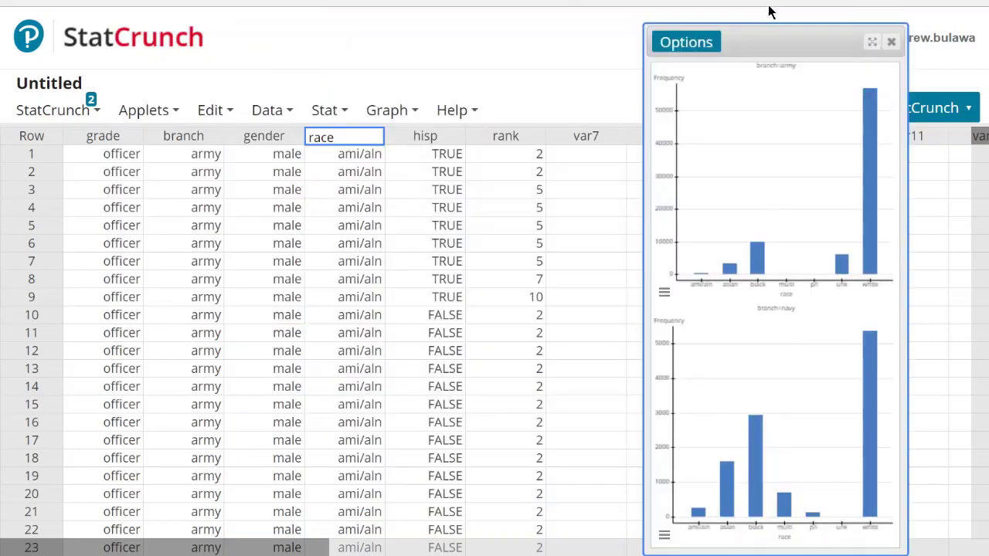
# Move the window with the two stacked branch graphs over the data table, widen it, and reduce its height.
pyautogui.moveTo(780, 35); pyautogui.dragTo(301, 8)
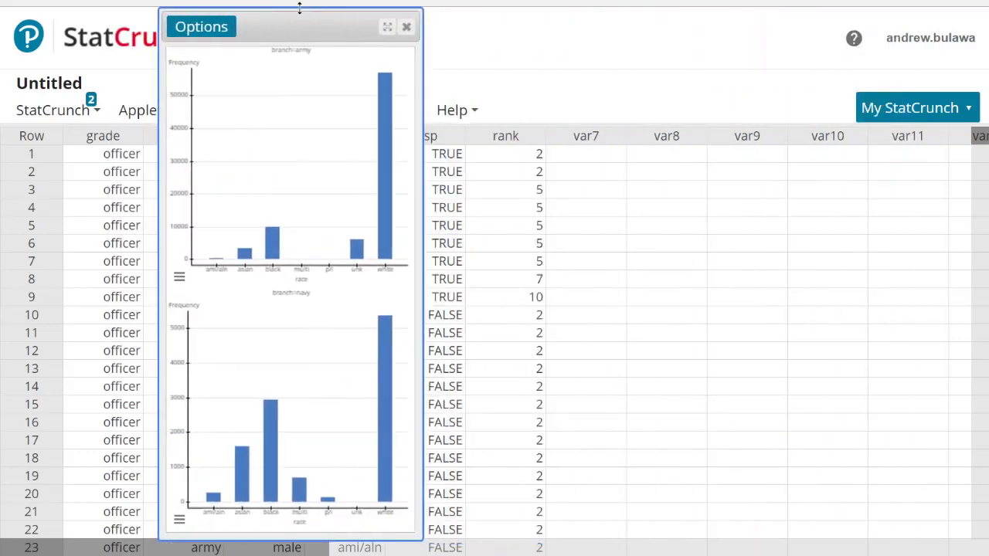
pyautogui.moveTo(421, 11); pyautogui.dragTo(796, 265)
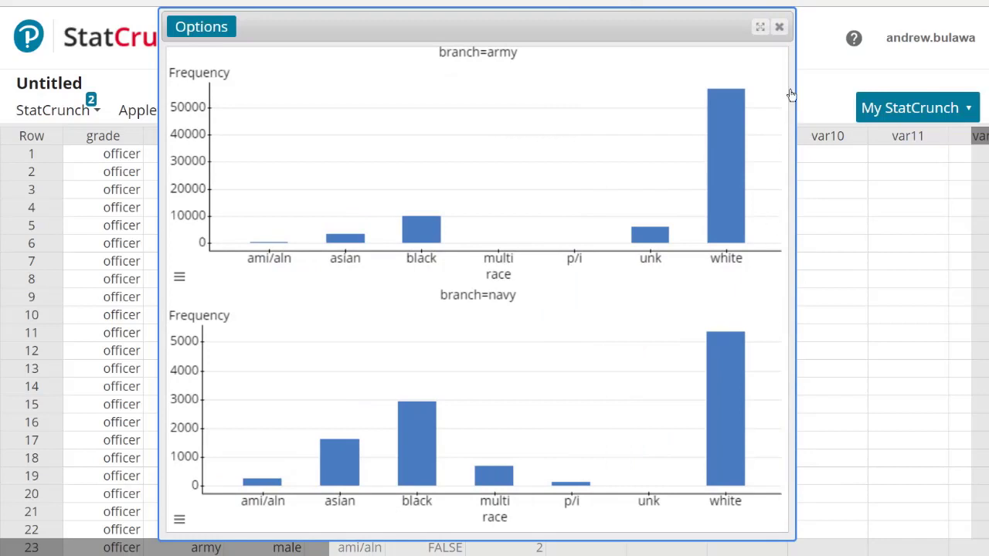
pyautogui.moveTo(747, 9); pyautogui.dragTo(723, 51)
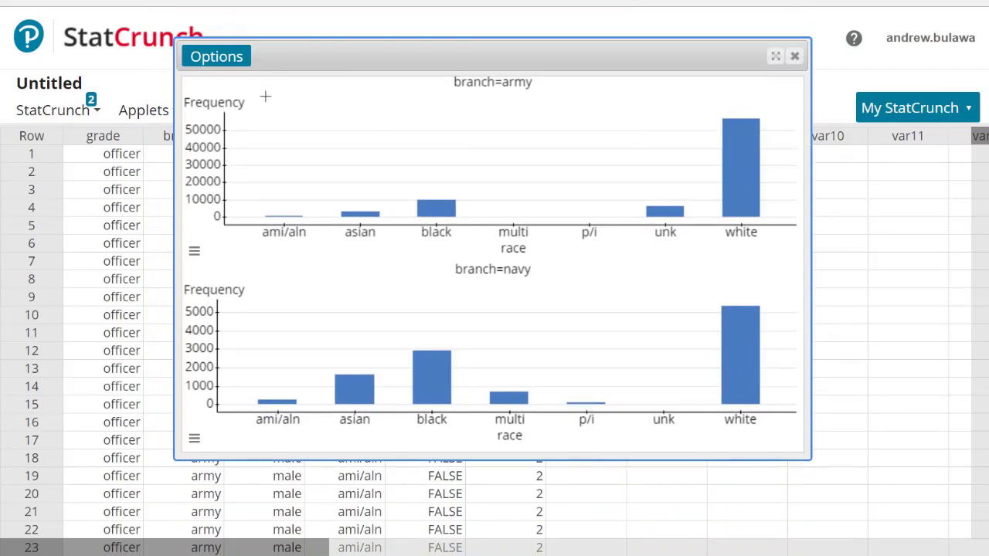
# Edit the race bar plot to use 1 row and 2 columns per page, and recompute it.
pyautogui.click(233, 67)
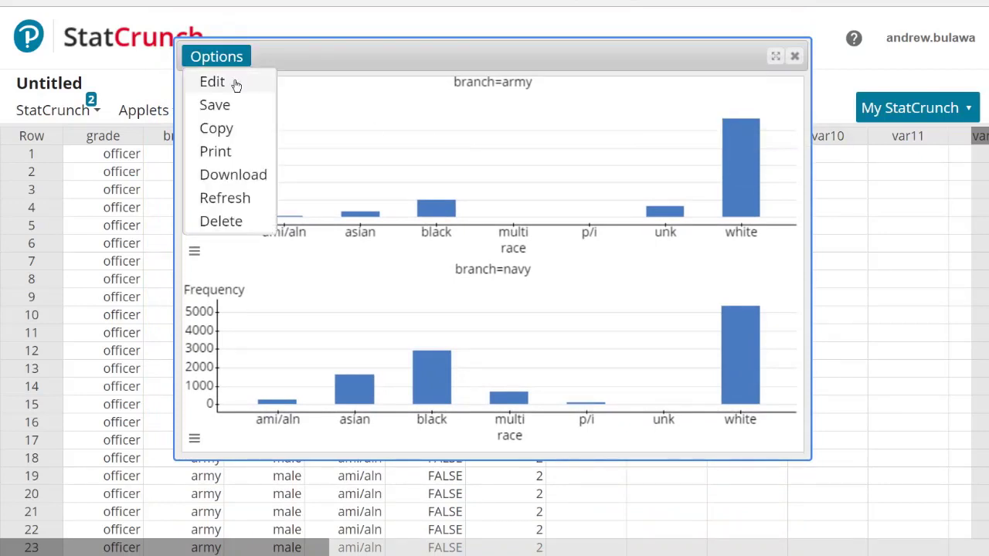
pyautogui.click(236, 80)
pyautogui.scroll(-5, 572, 351)
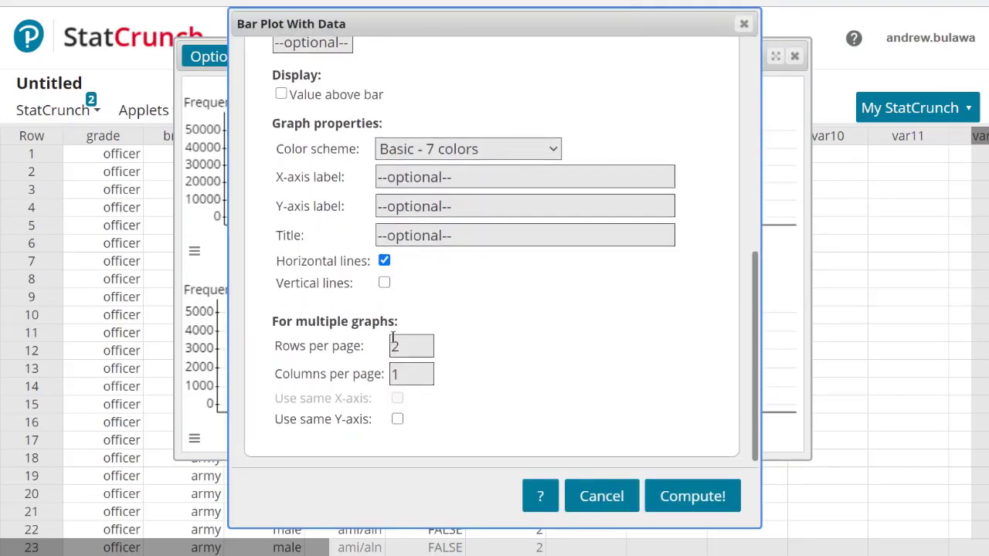
pyautogui.doubleClick(408, 375)
pyautogui.write('2')
pyautogui.click(410, 346)
pyautogui.doubleClick(410, 346)
pyautogui.write('1')
pyautogui.click(673, 498)
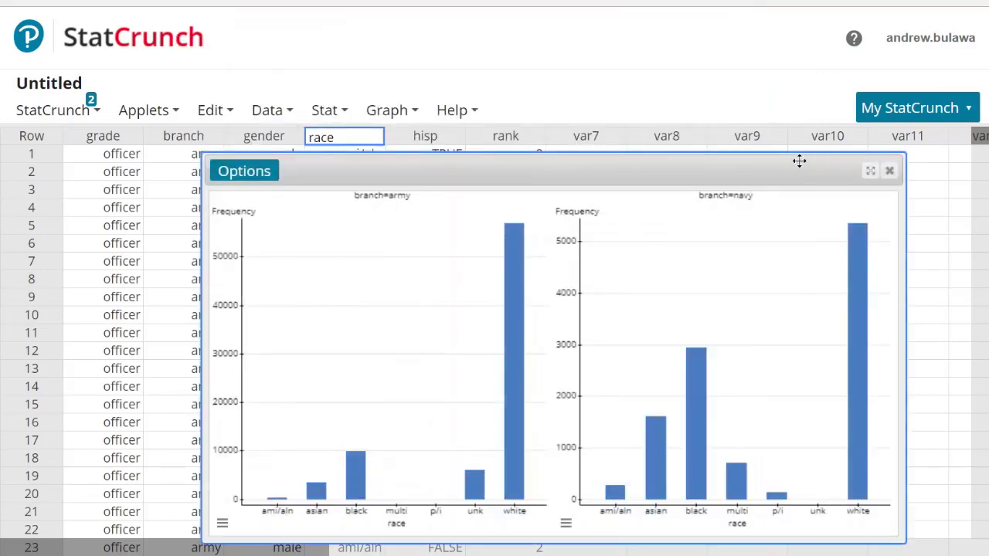
# Reposition the window with the side-by-side army and navy graphs and reduce its height.
pyautogui.moveTo(799, 160); pyautogui.dragTo(706, 64)
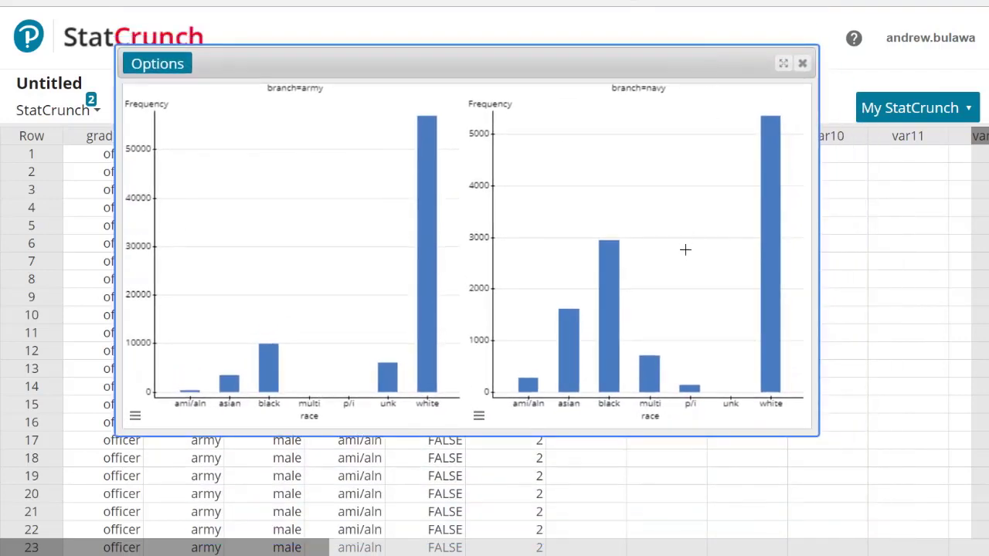
pyautogui.moveTo(634, 437); pyautogui.dragTo(644, 287)
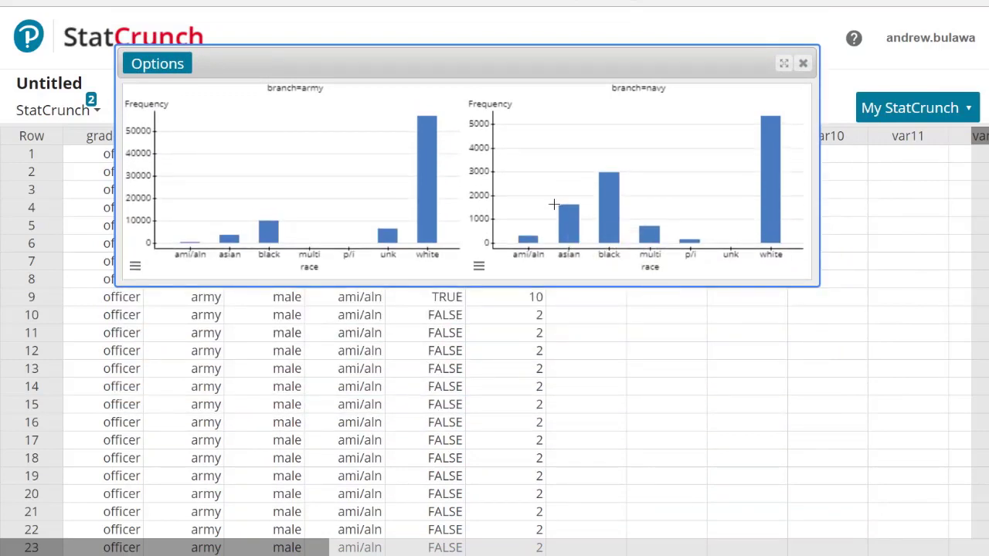
pyautogui.moveTo(564, 217)
pyautogui.moveTo(505, 60); pyautogui.dragTo(513, 91)
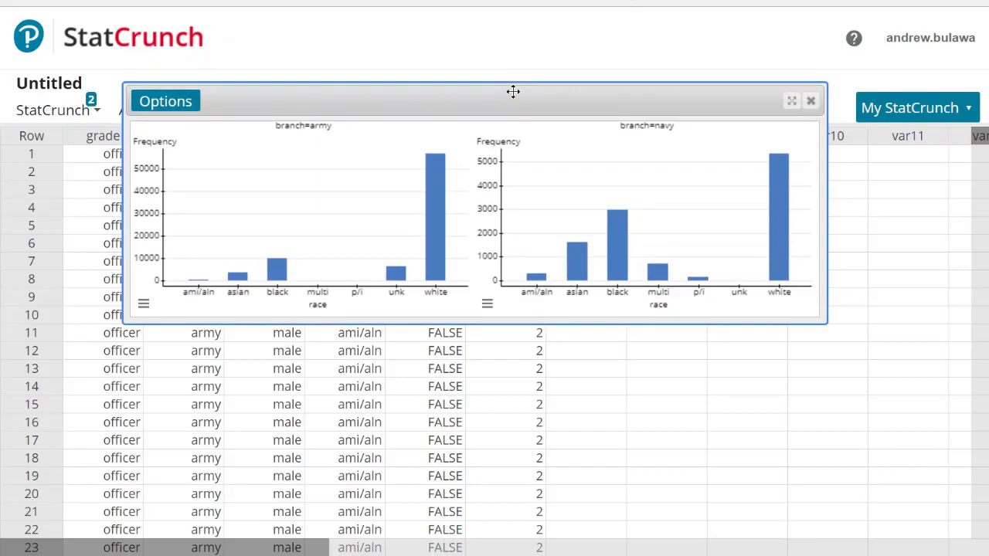